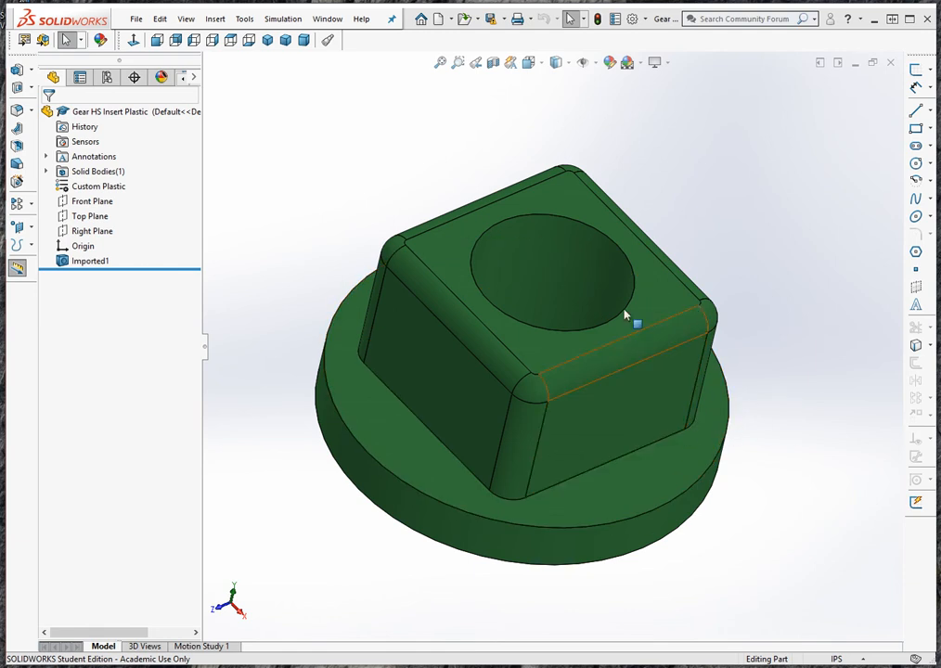
Measure the distance between two opposite side faces of the square boss and the diameter of its round hole.
click(617, 408)
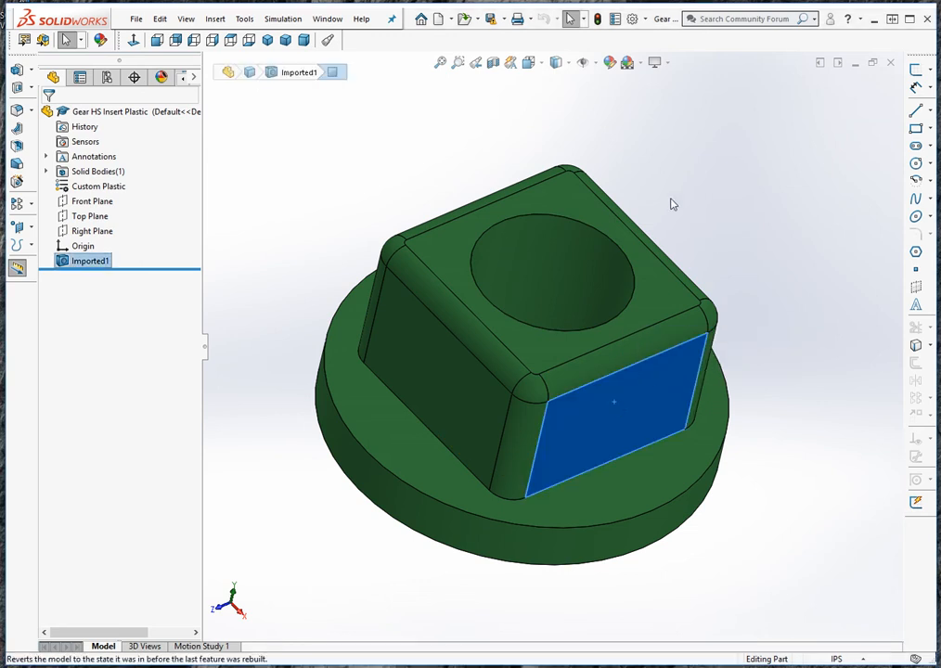
middle_drag(661, 200, 728, 281)
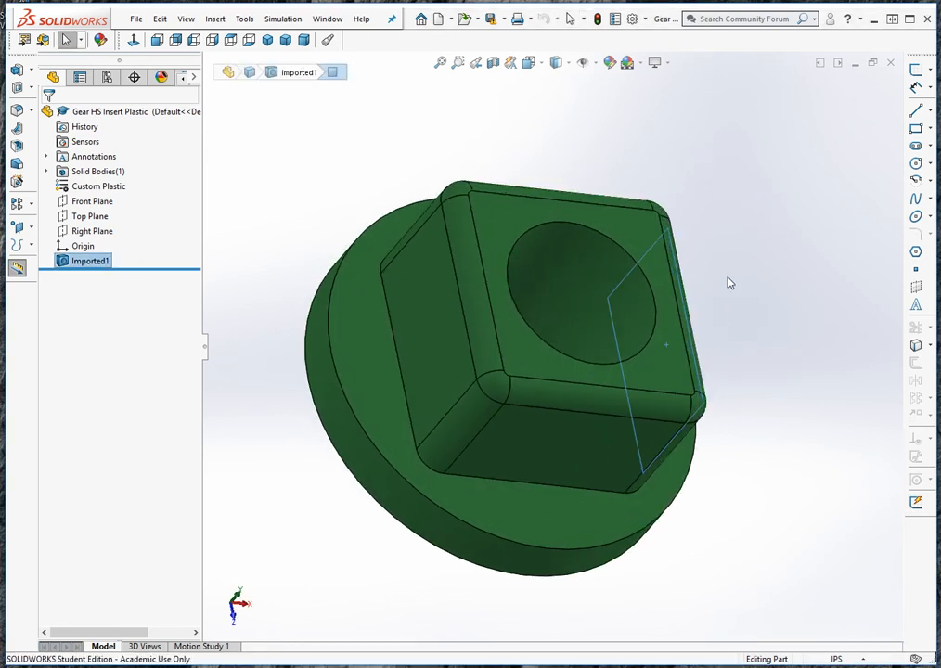
ctrl+click(419, 320)
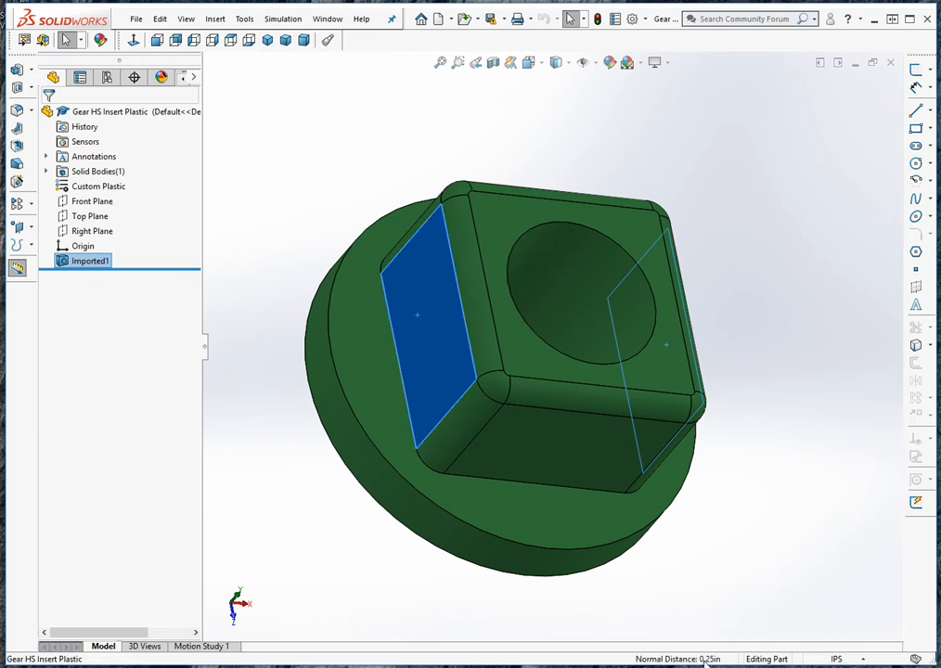
click(782, 495)
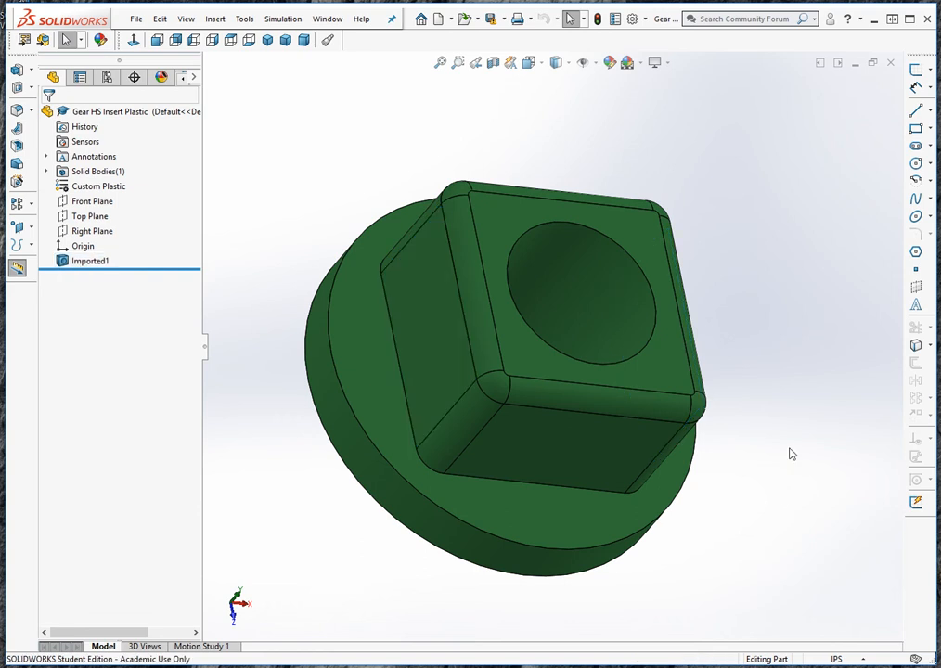
click(653, 305)
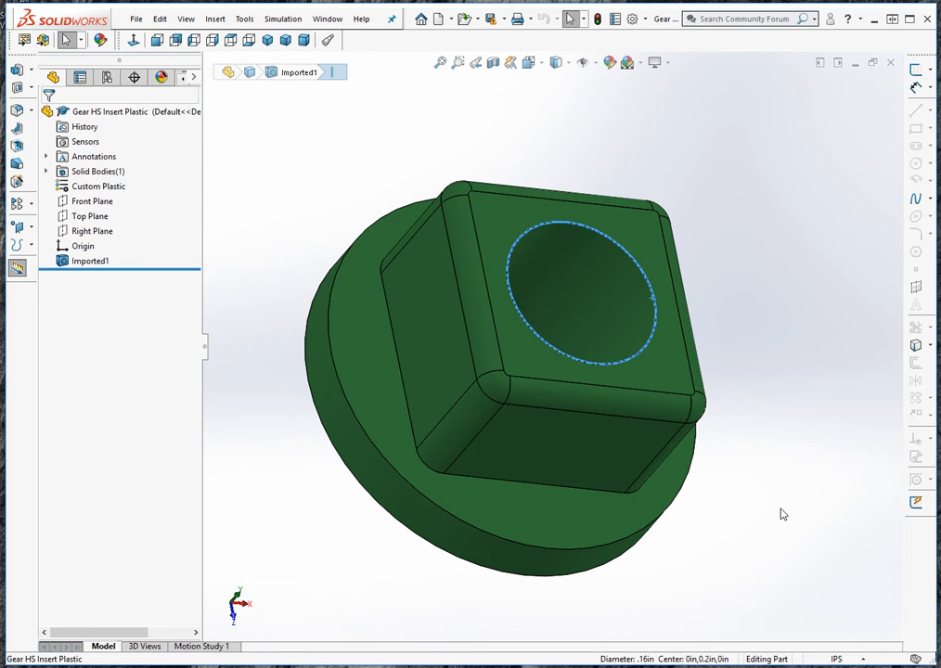
click(737, 352)
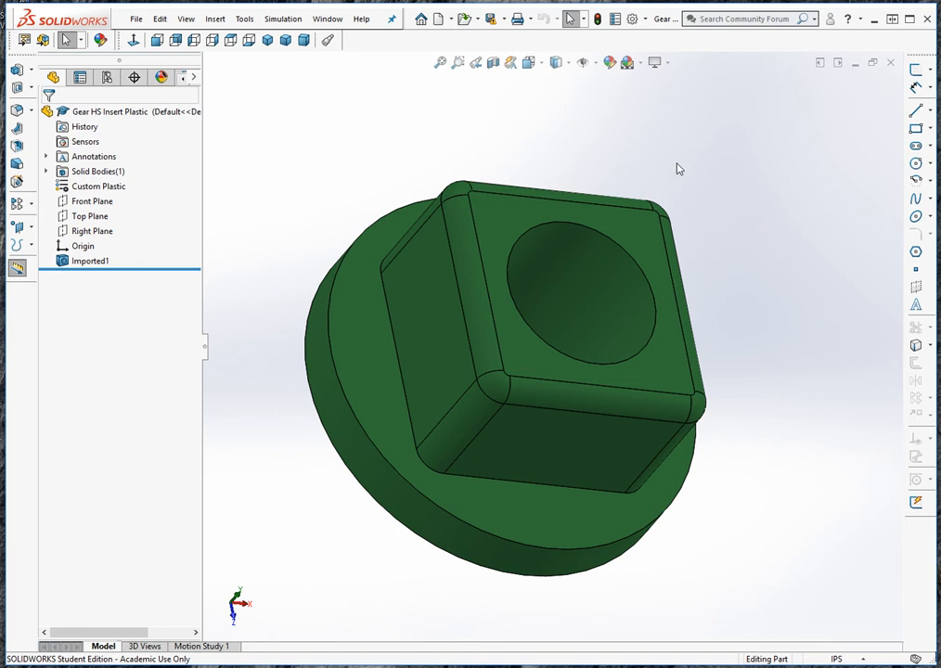
Change the number of decimal places for the basic length unit in the document's unit properties.
click(632, 18)
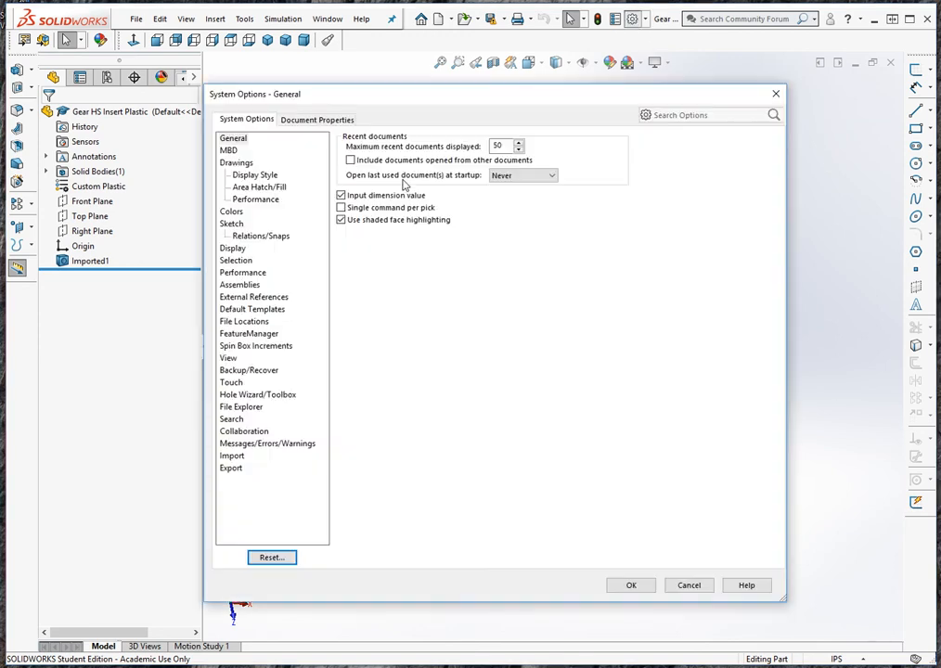
click(324, 121)
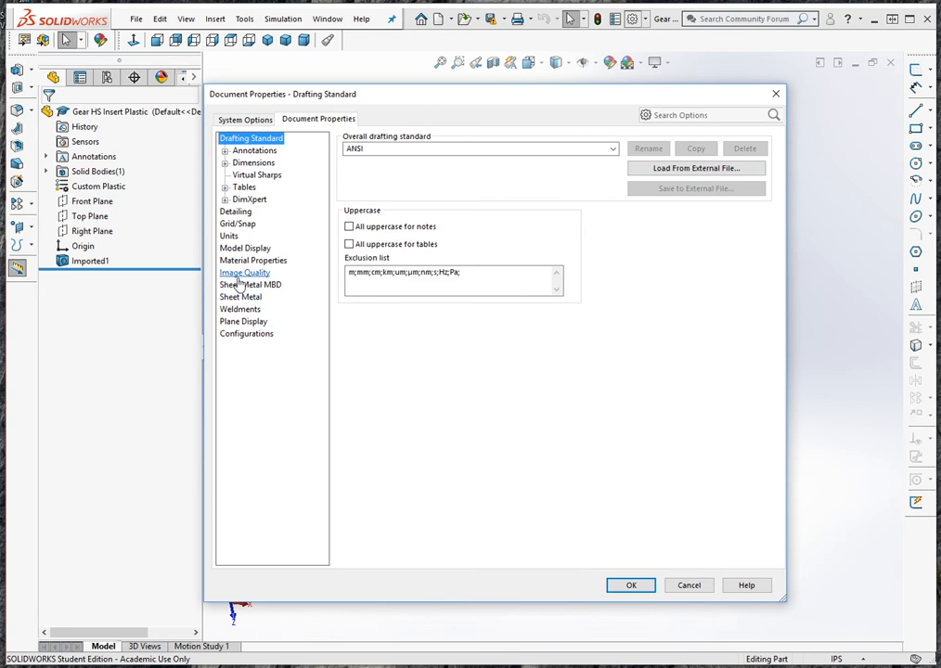
click(229, 237)
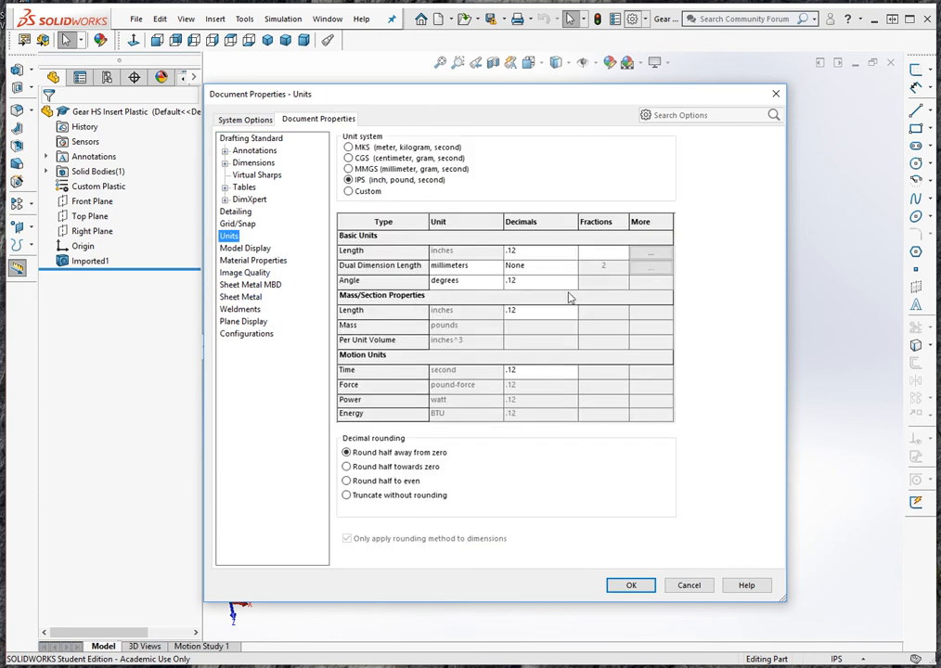
click(532, 253)
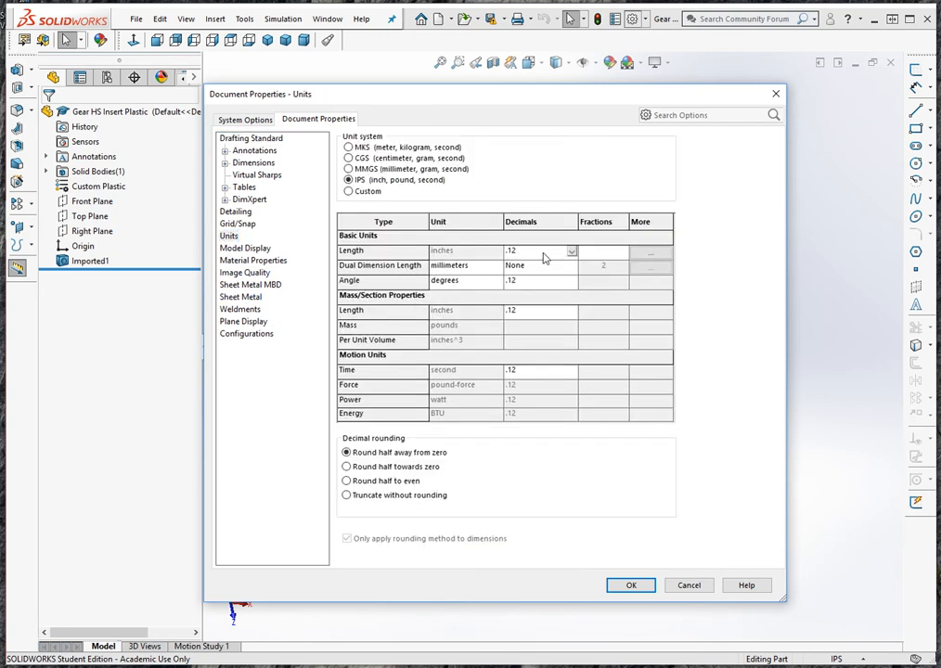
click(569, 251)
click(531, 274)
click(638, 586)
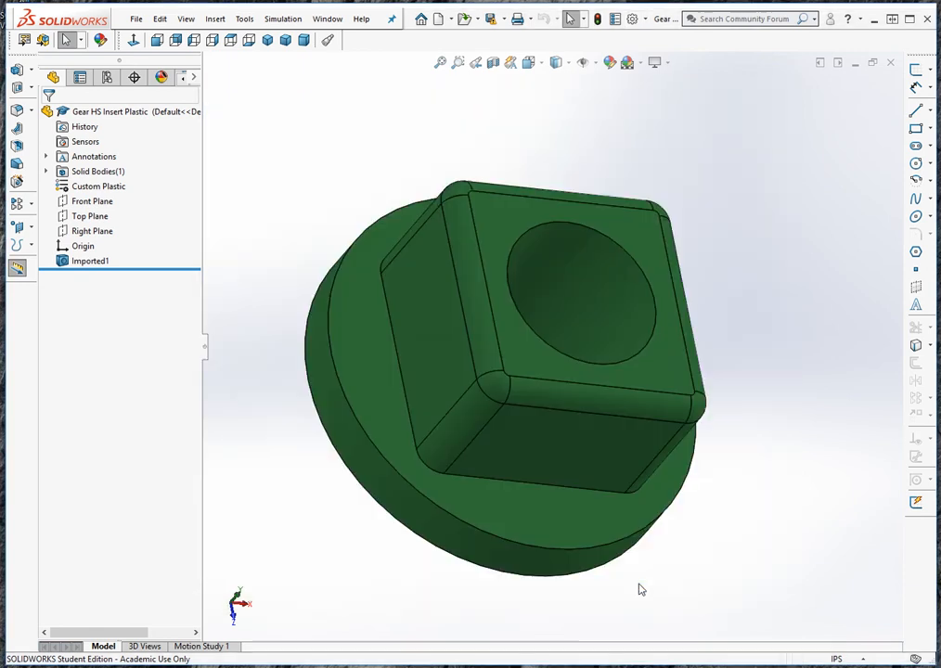
Measure the round hole's diameter and the length of the straight edge where the square boss meets the flange.
click(611, 367)
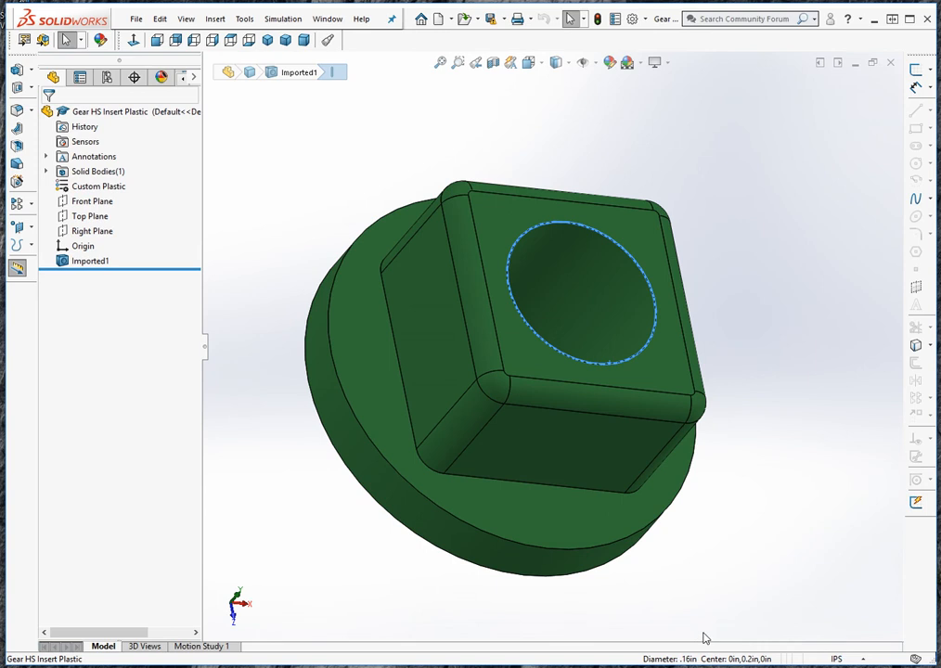
click(748, 525)
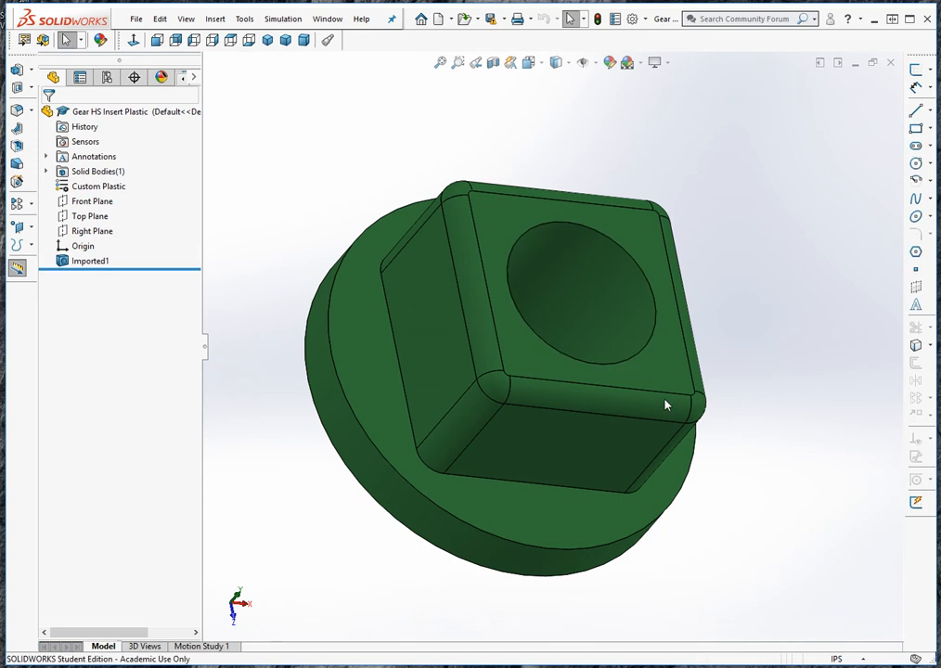
click(610, 370)
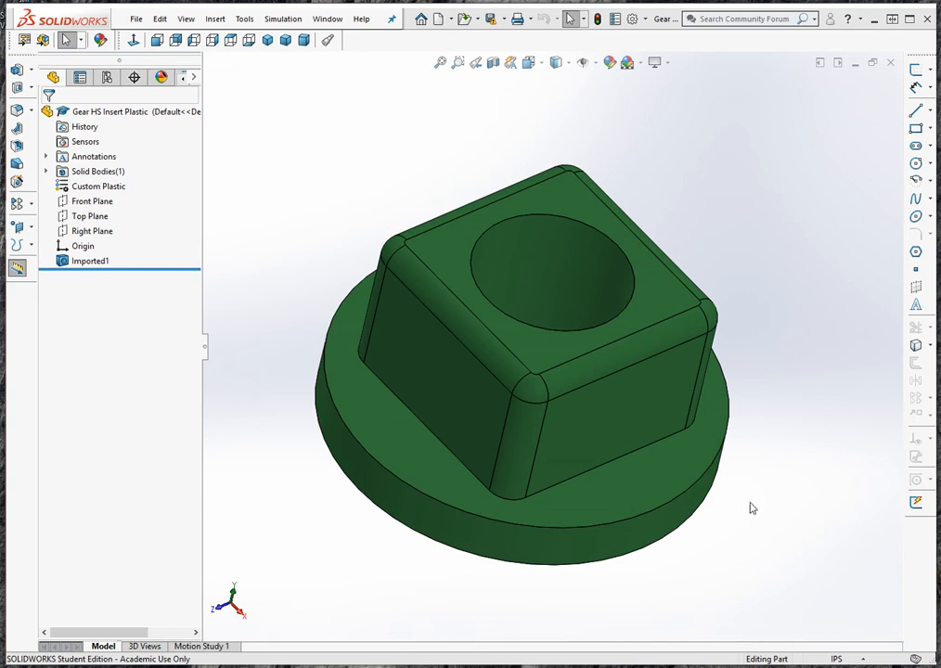
click(630, 305)
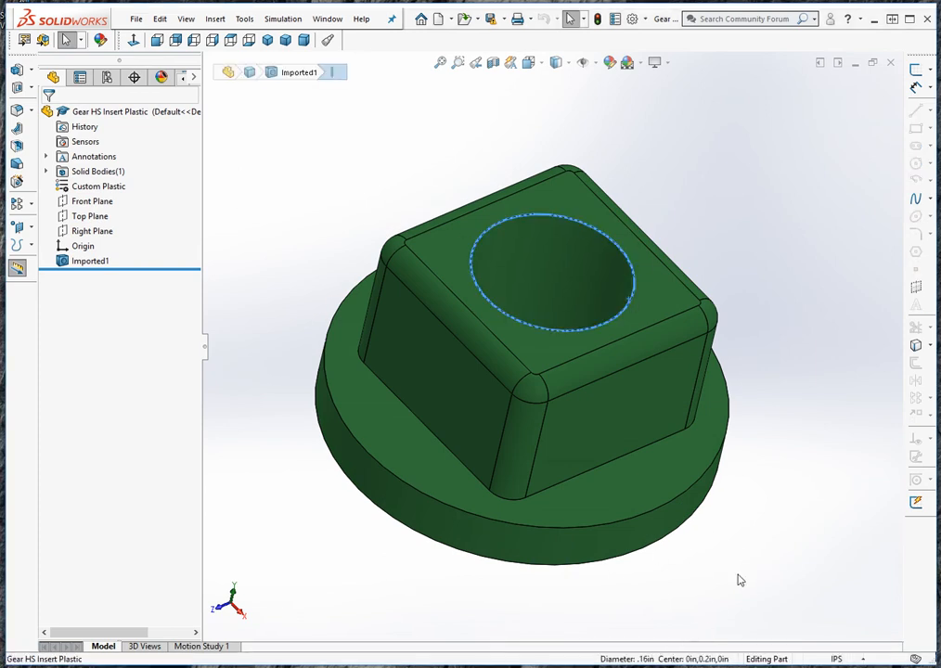
click(625, 453)
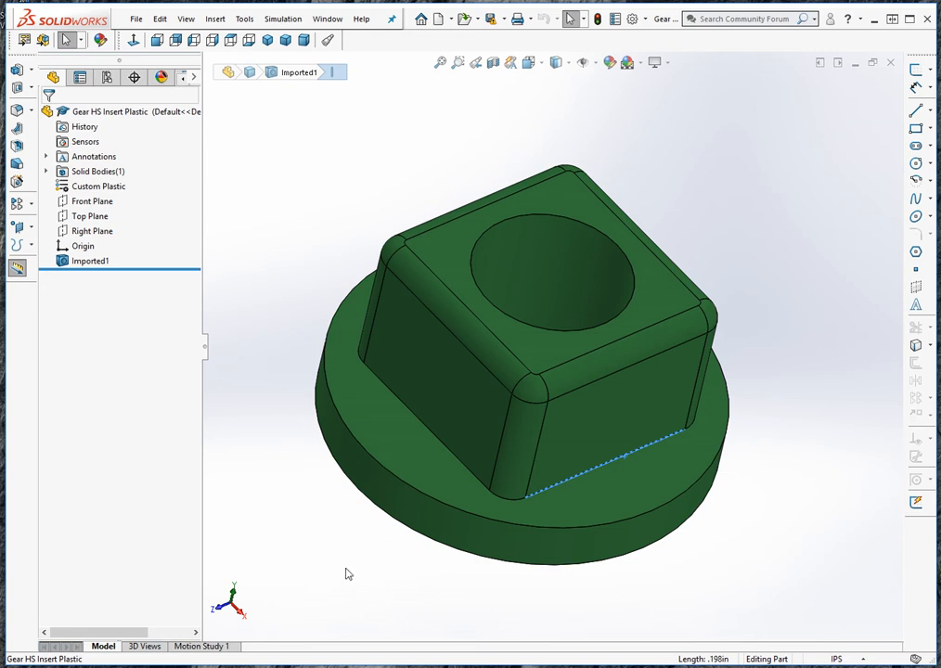
Switch to the Gear HS Insert Metal part and display it shaded with edges.
click(320, 20)
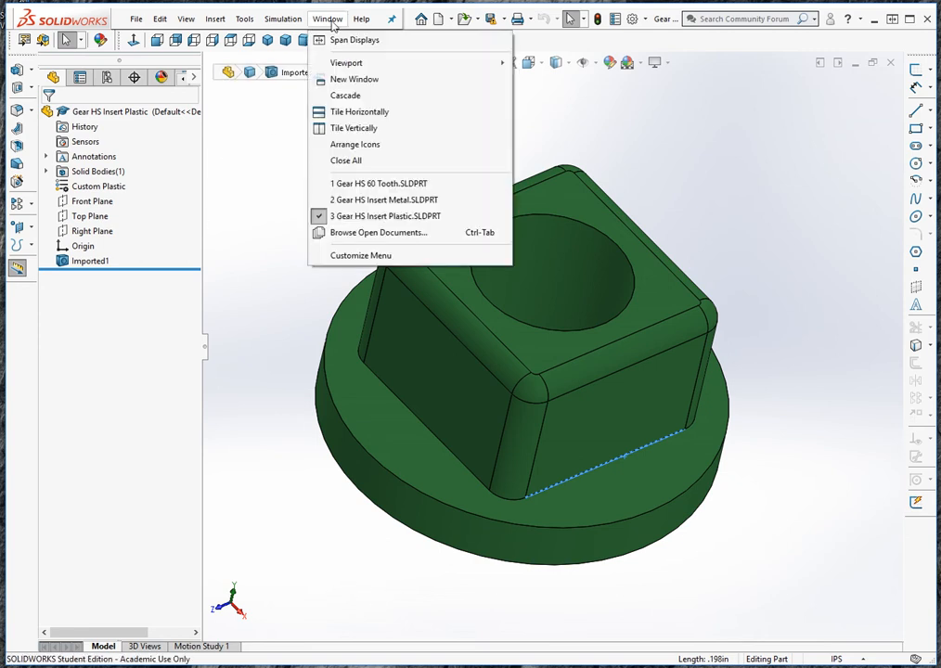
click(368, 202)
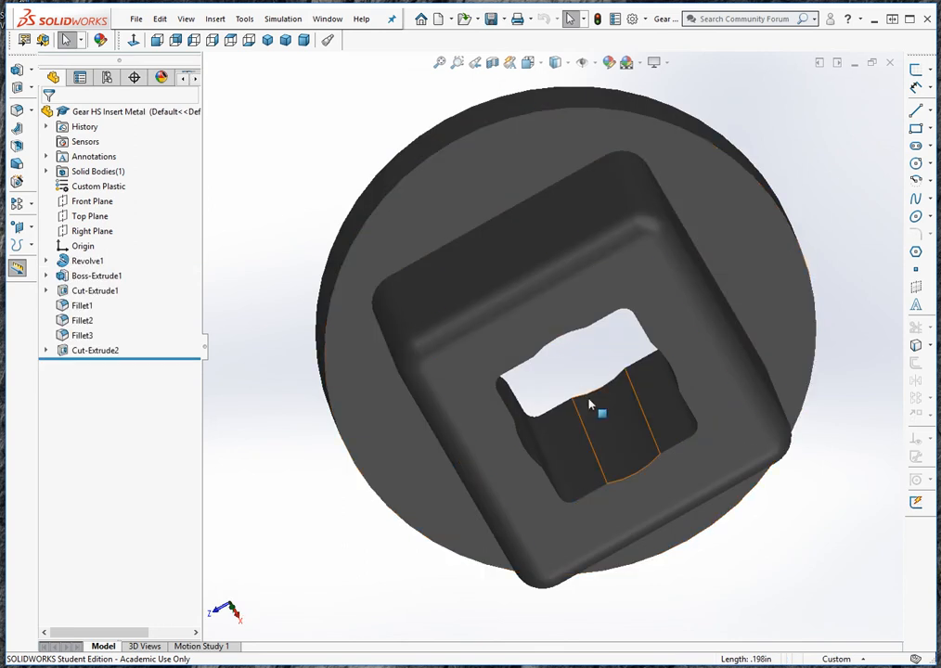
middle_drag(576, 398, 536, 376)
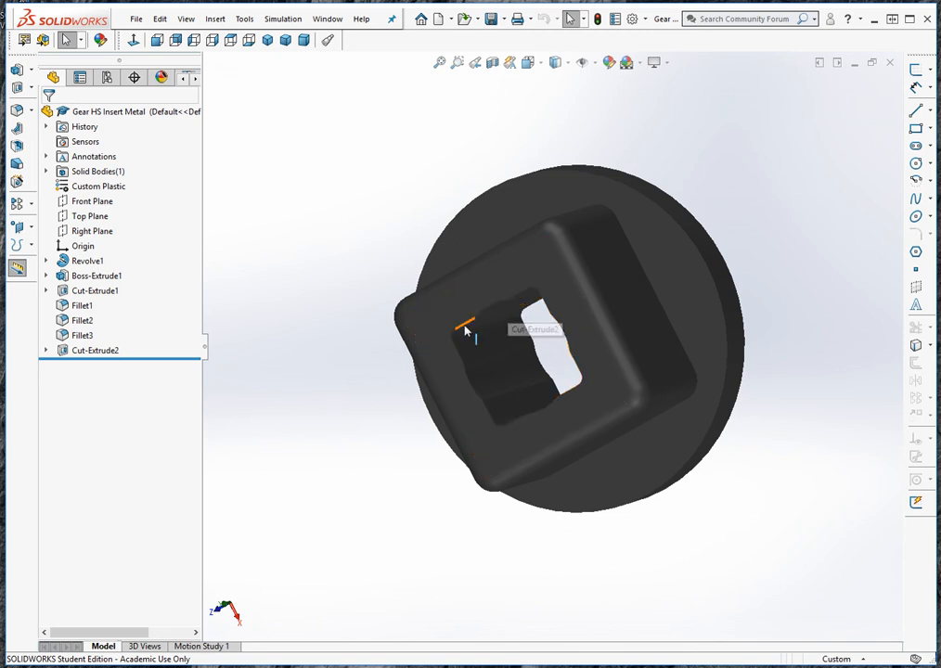
click(556, 62)
click(556, 81)
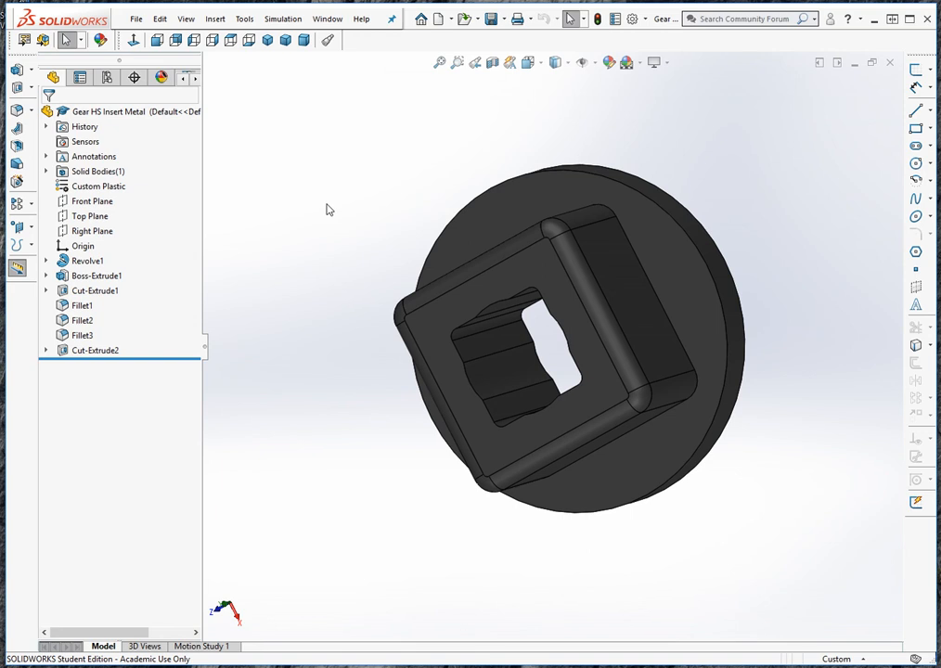
Make temporary axes visible and inspect the axis running through the insert's central opening.
click(594, 63)
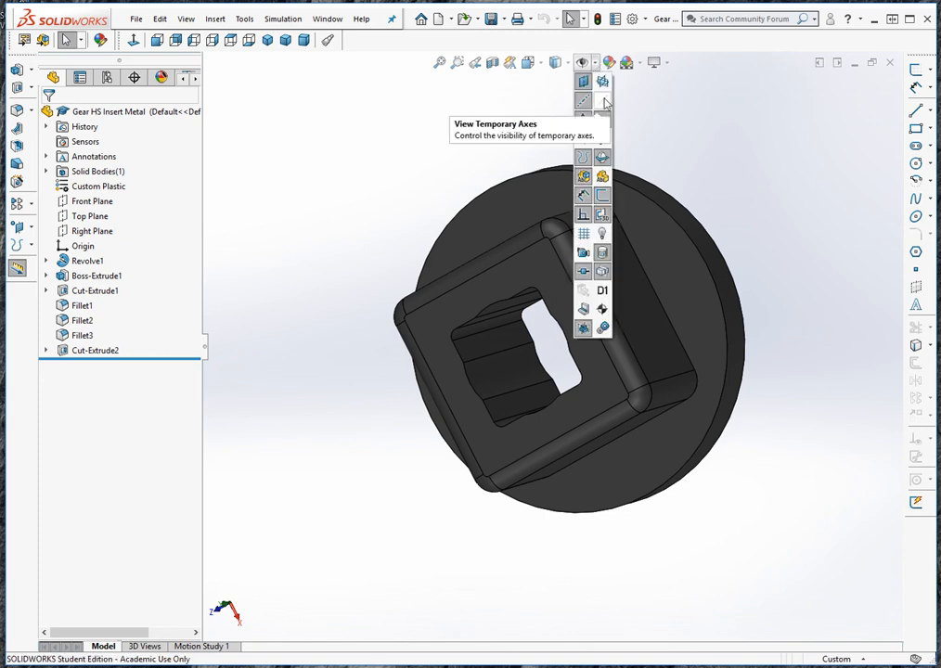
click(604, 103)
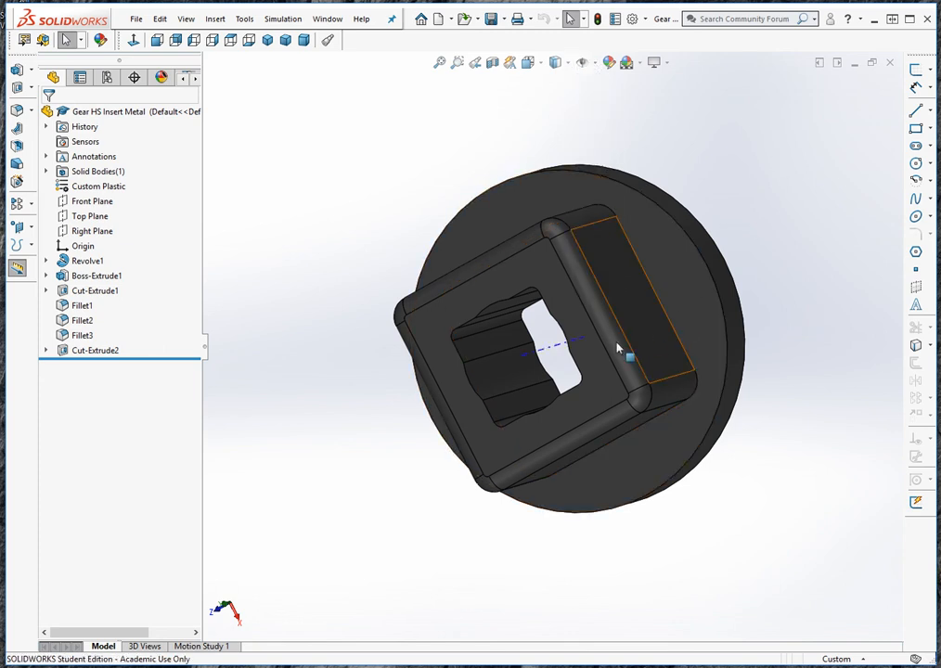
scroll(542, 336, down, 5)
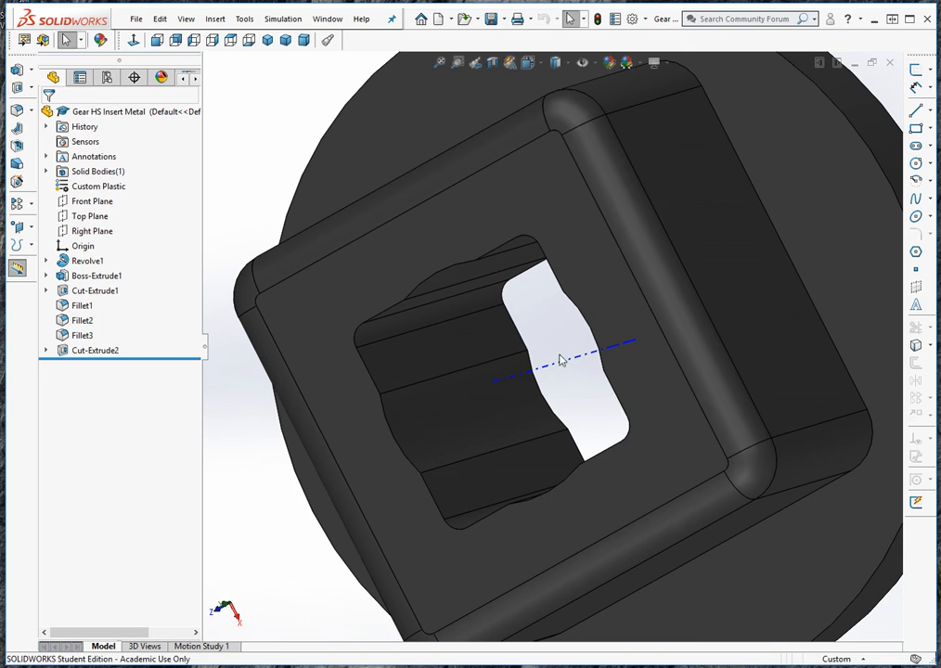
scroll(561, 360, down, 5)
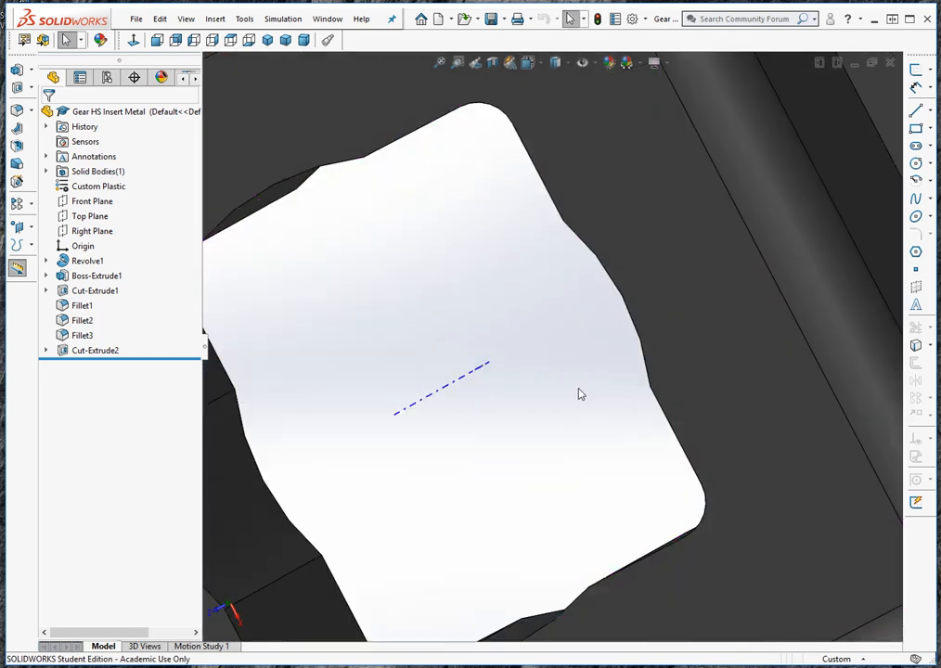
scroll(579, 394, up, 10)
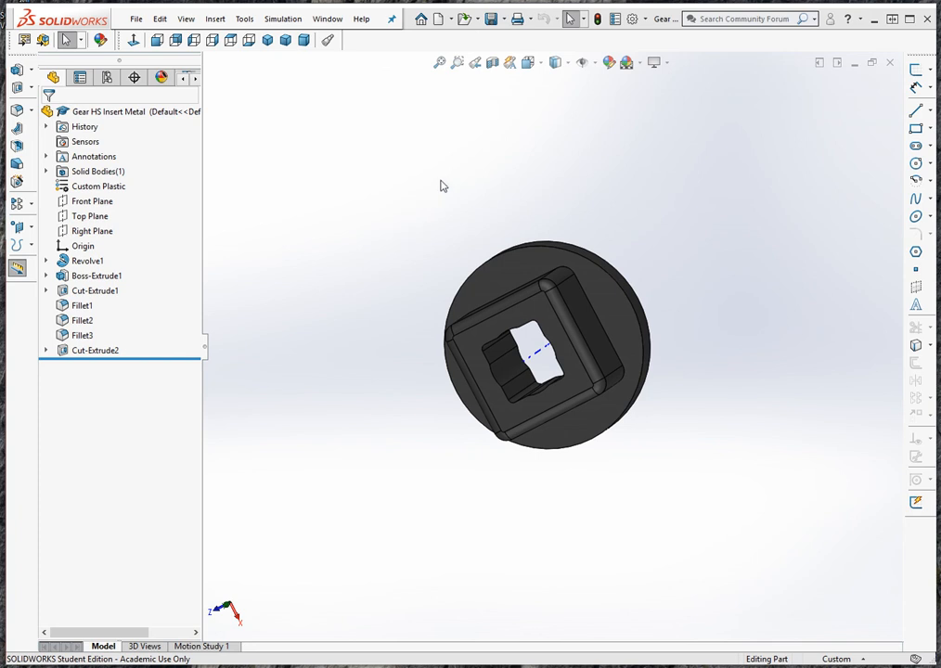
Create a new document, continuing with a blank template.
click(441, 21)
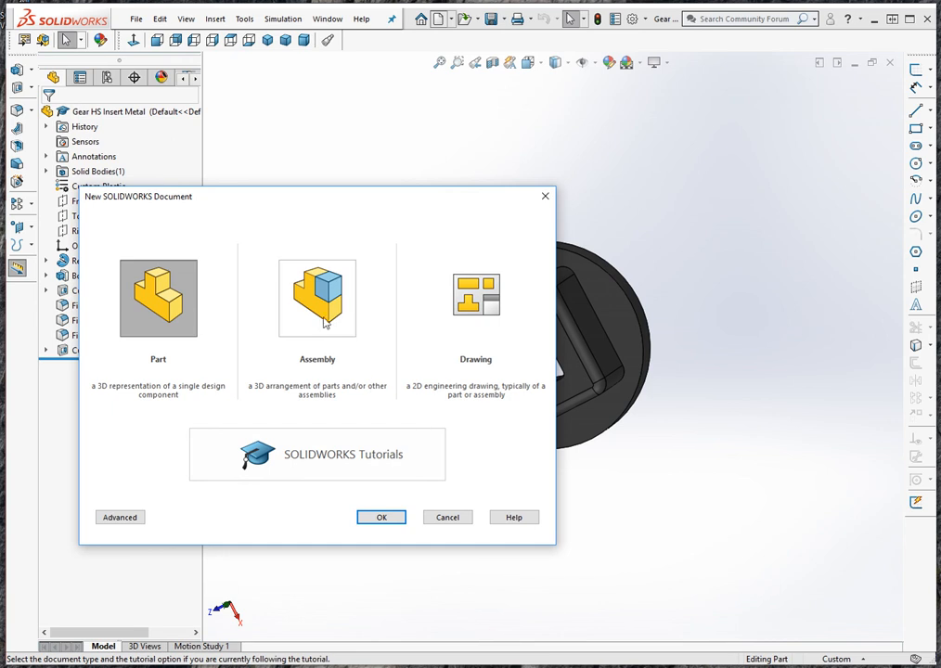
double_click(319, 313)
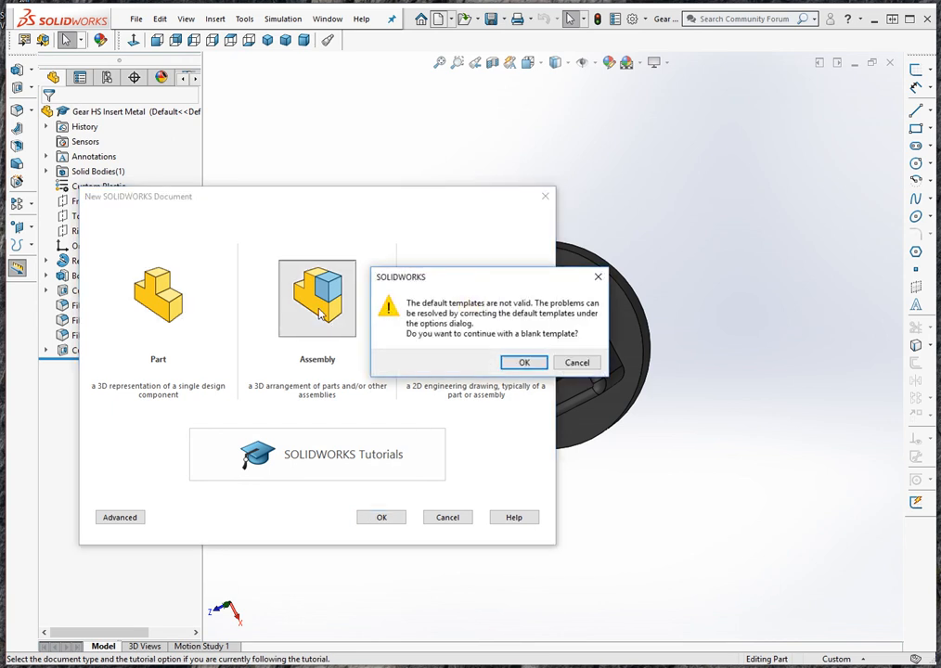
click(521, 364)
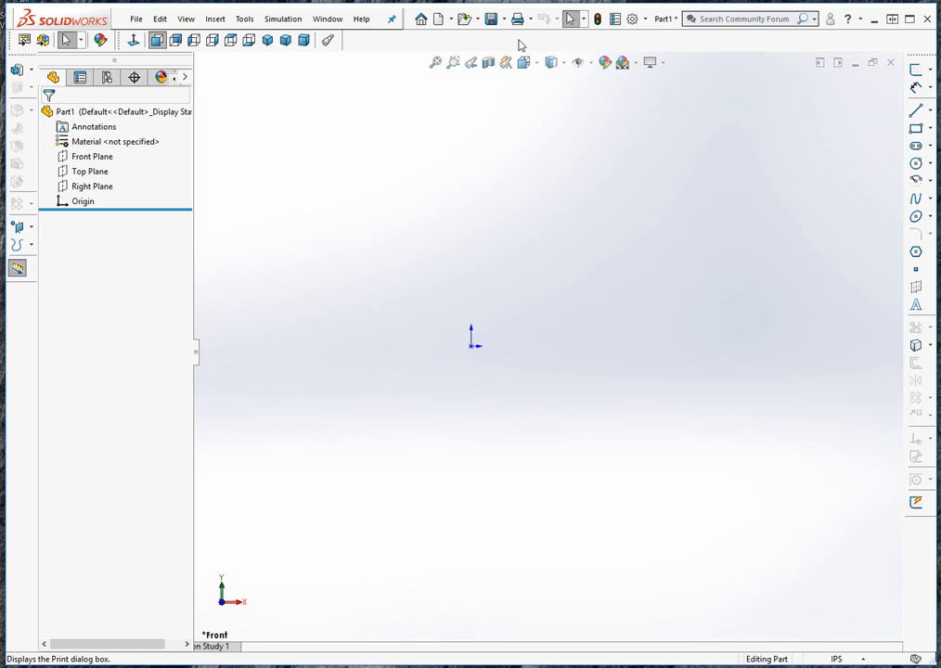
Customize the interface by enabling the CommandManager, and disable it again.
click(646, 19)
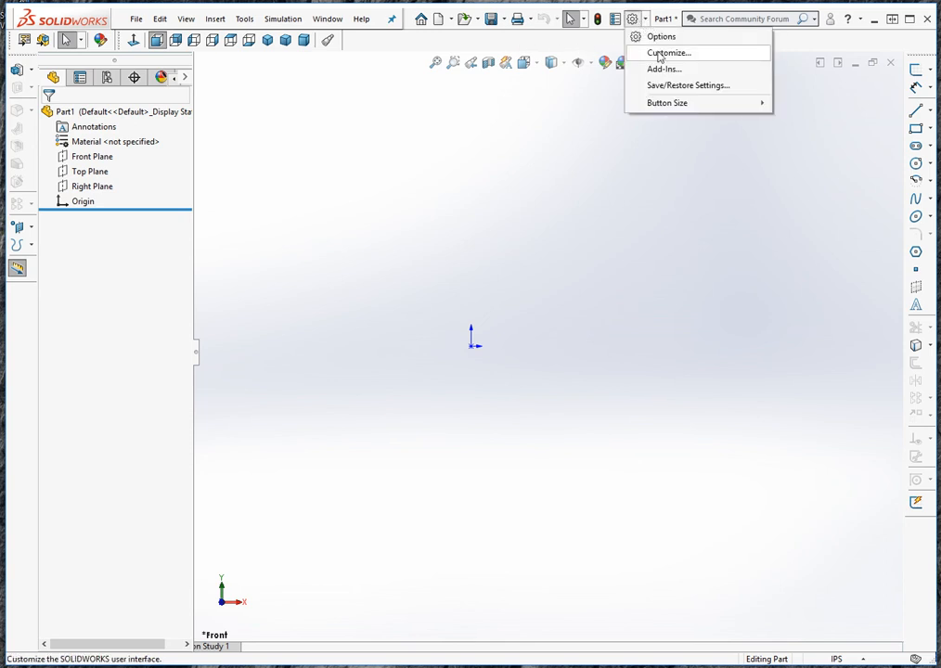
click(661, 52)
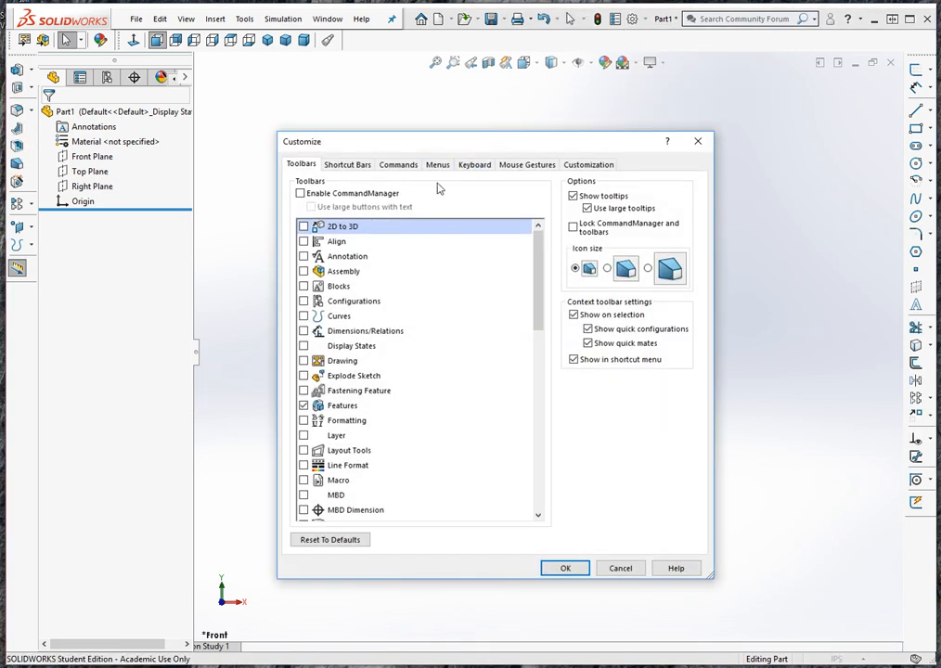
click(300, 194)
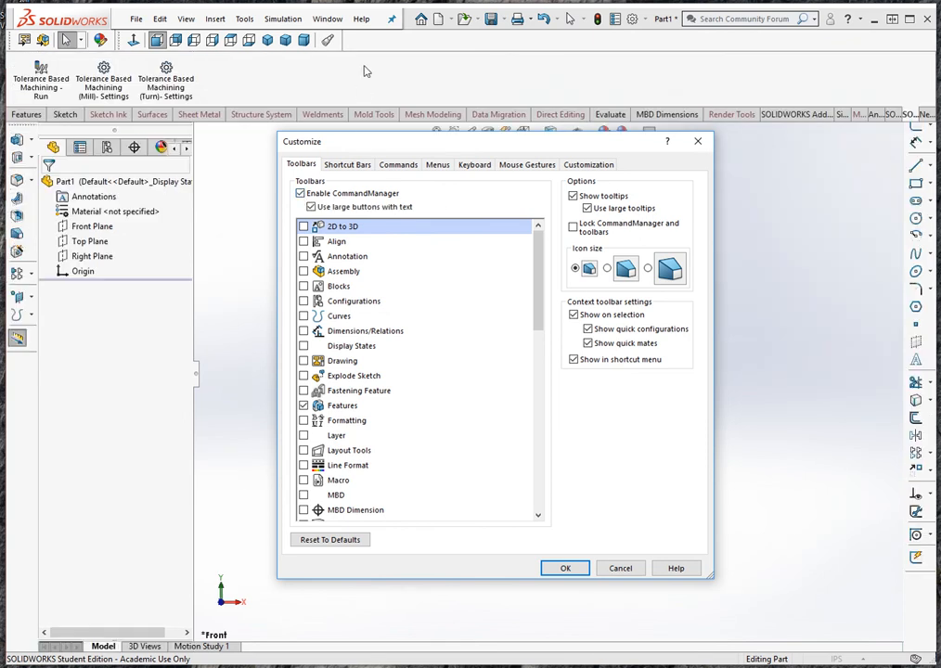
click(301, 194)
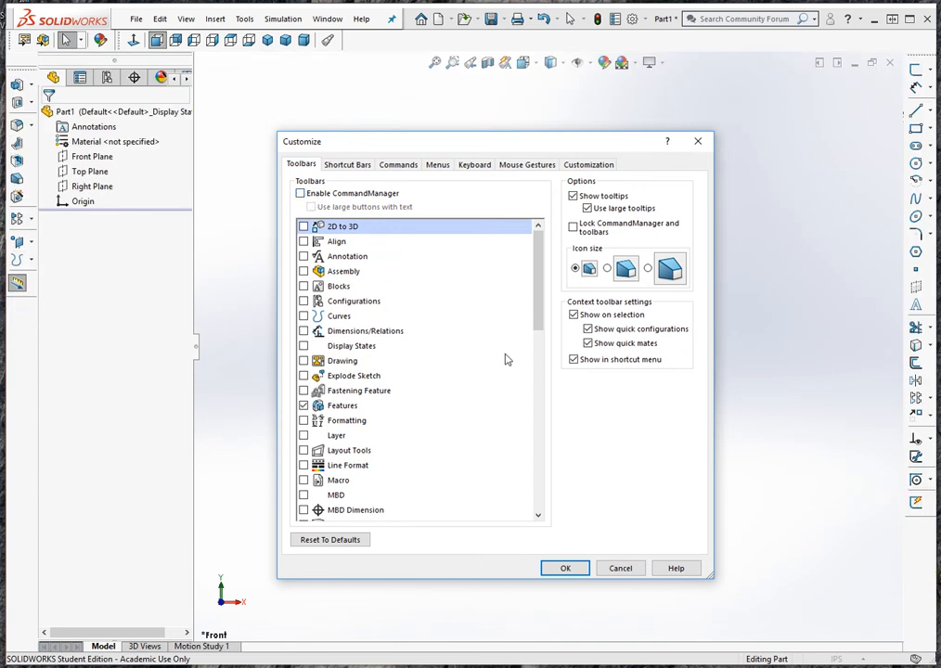
Enable the Task Pane among the available toolbars, disable it again, and accept the customization.
drag(539, 302, 523, 418)
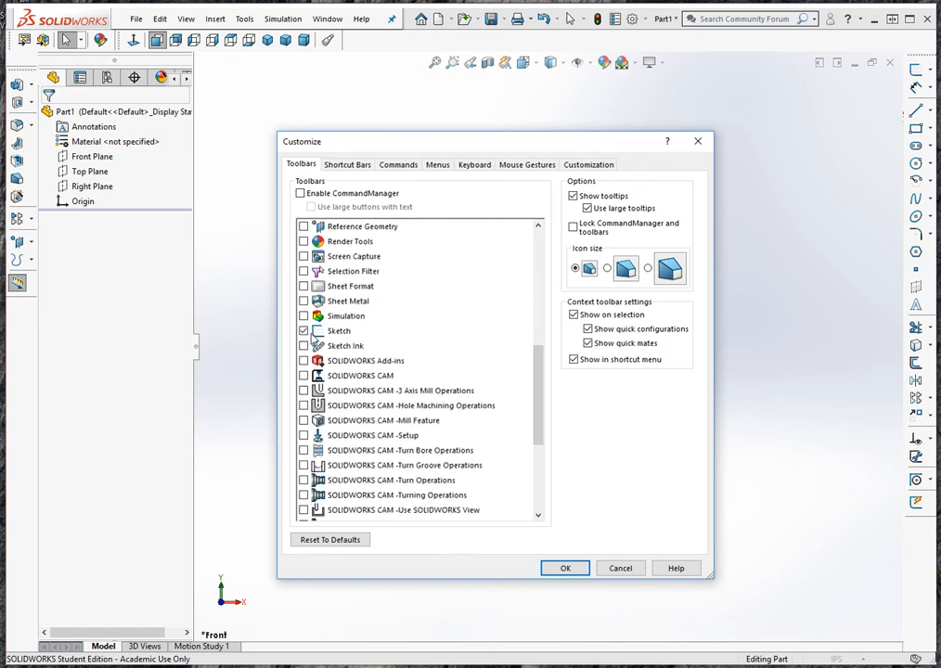
scroll(532, 381, down, 5)
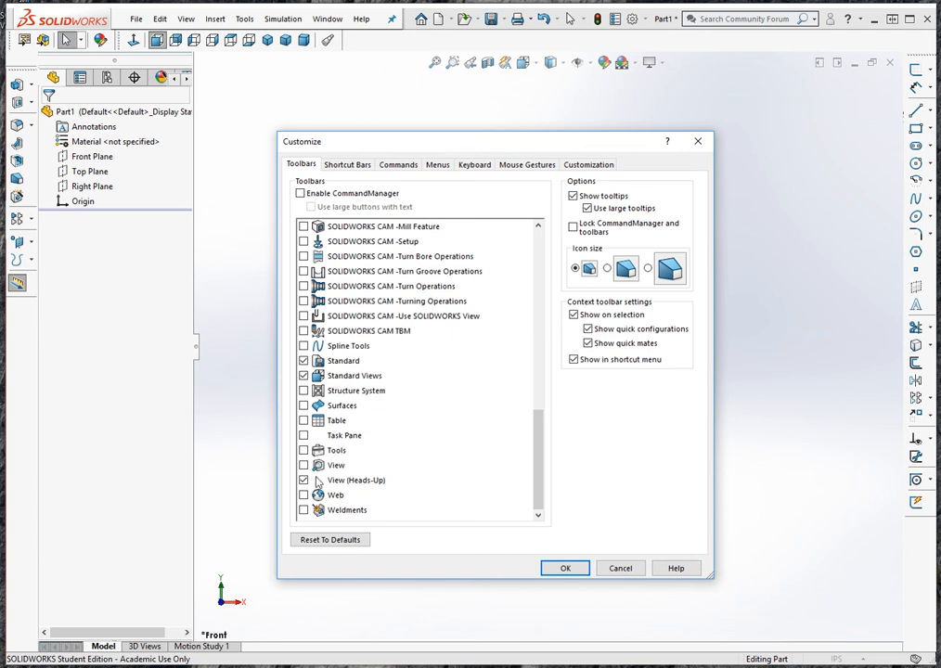
click(303, 435)
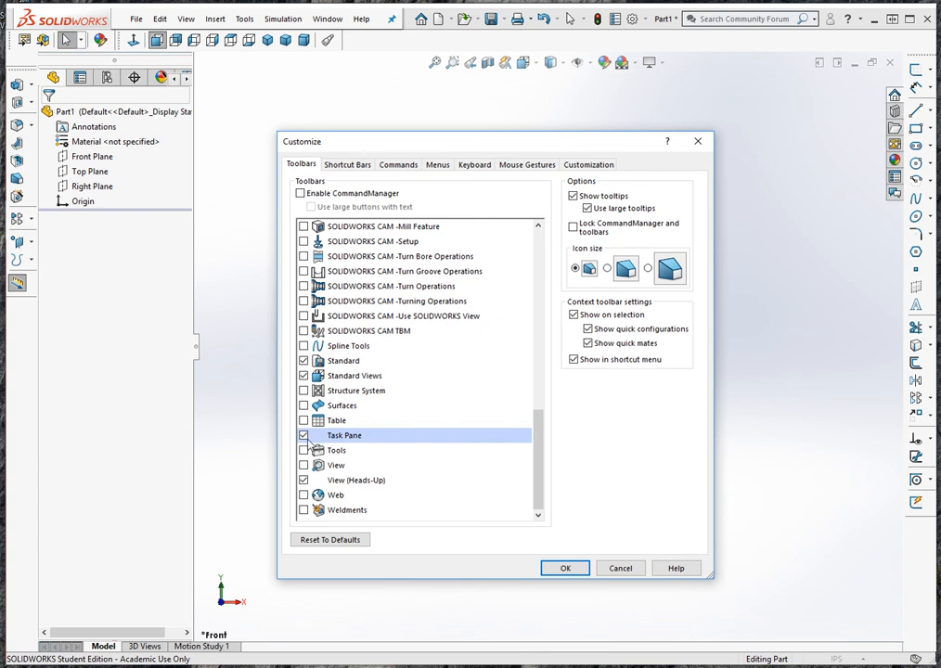
click(303, 435)
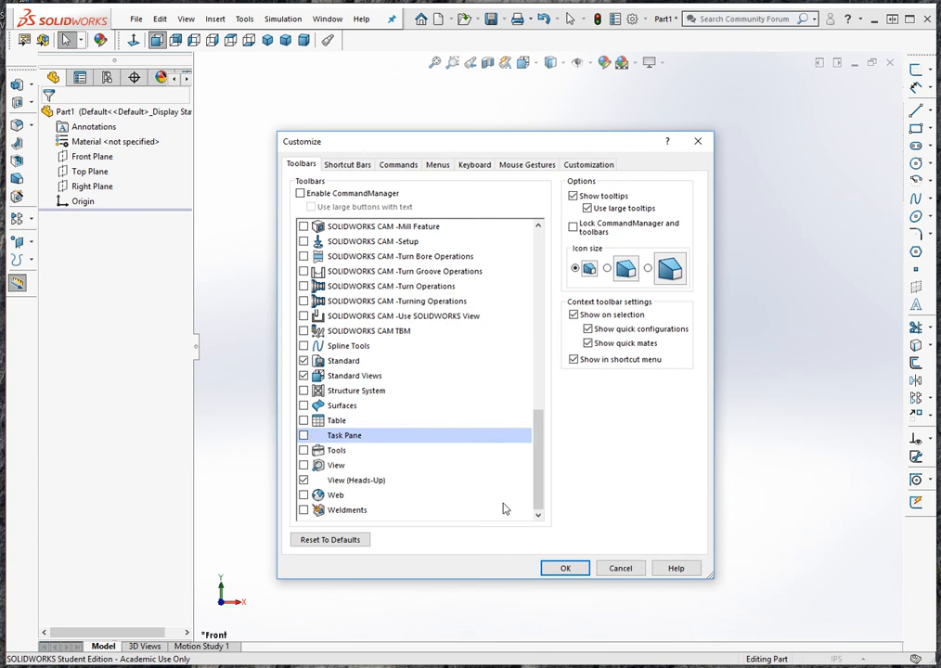
click(564, 568)
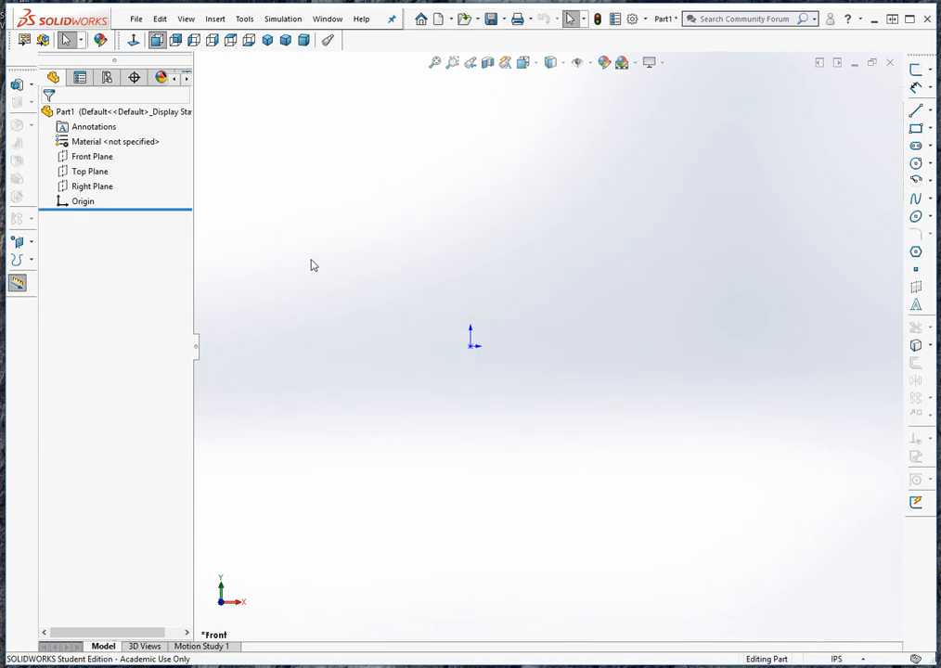